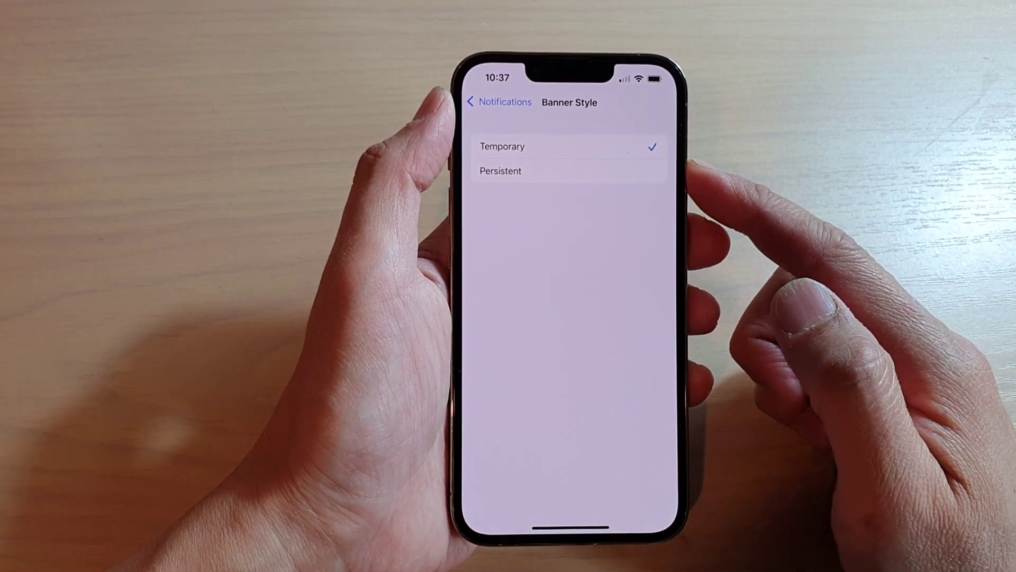
- Back out of Phone notifications and Settings to the home screen
click(501, 104)
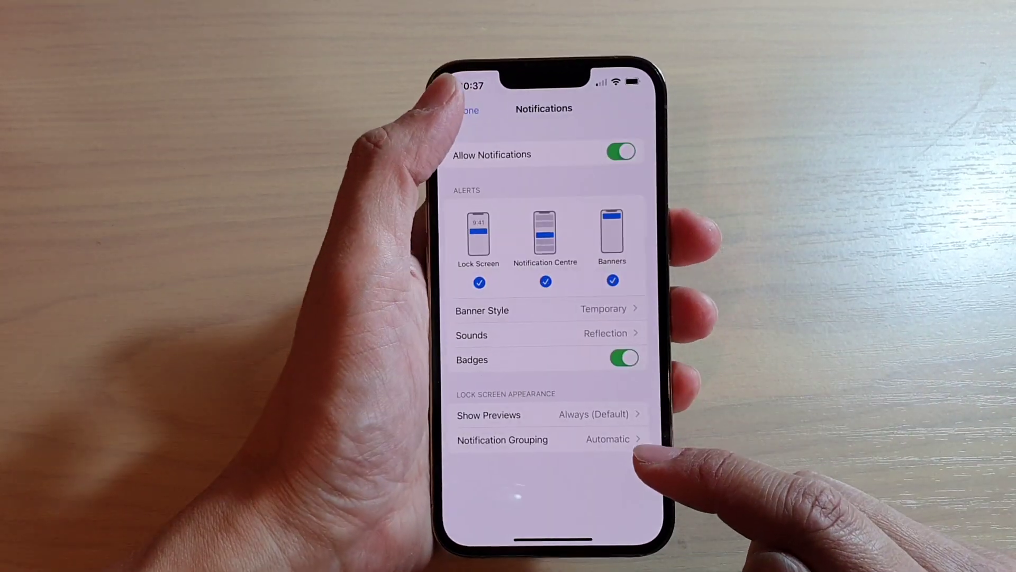
click(468, 112)
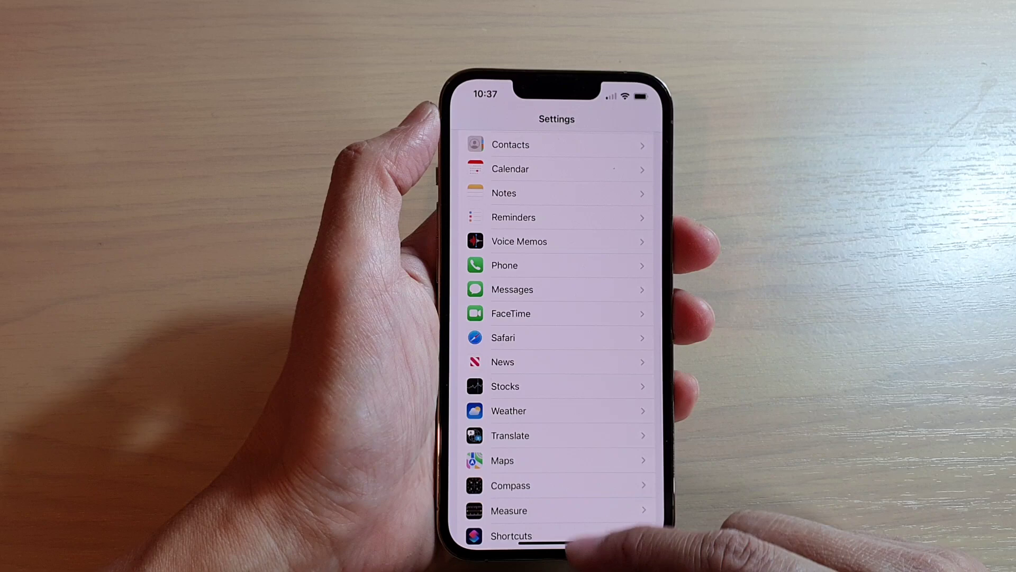
drag(556, 544, 556, 342)
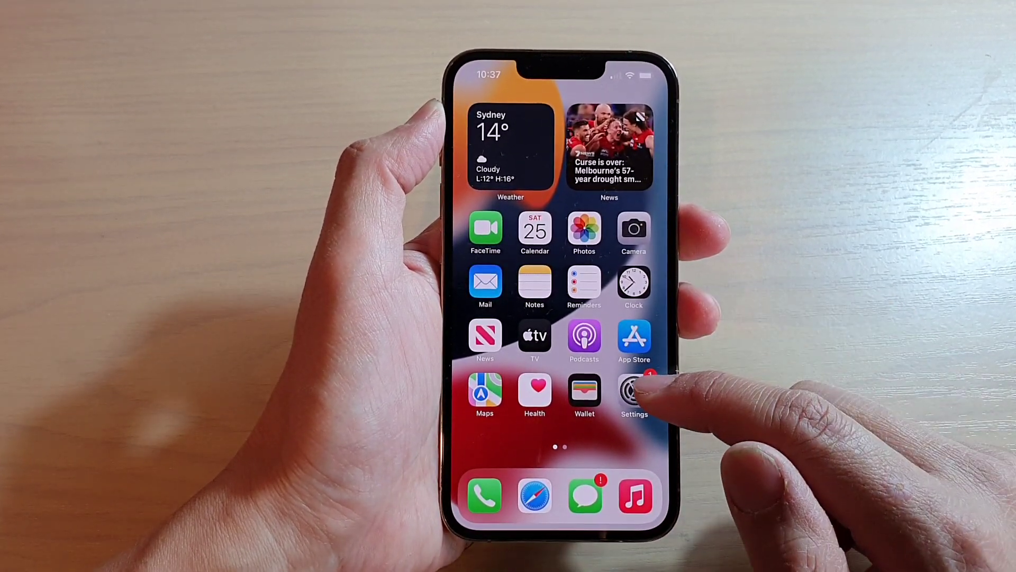
- Reopen Settings and go to the Phone app's Notifications page
click(632, 389)
scroll(564, 318, up, 5)
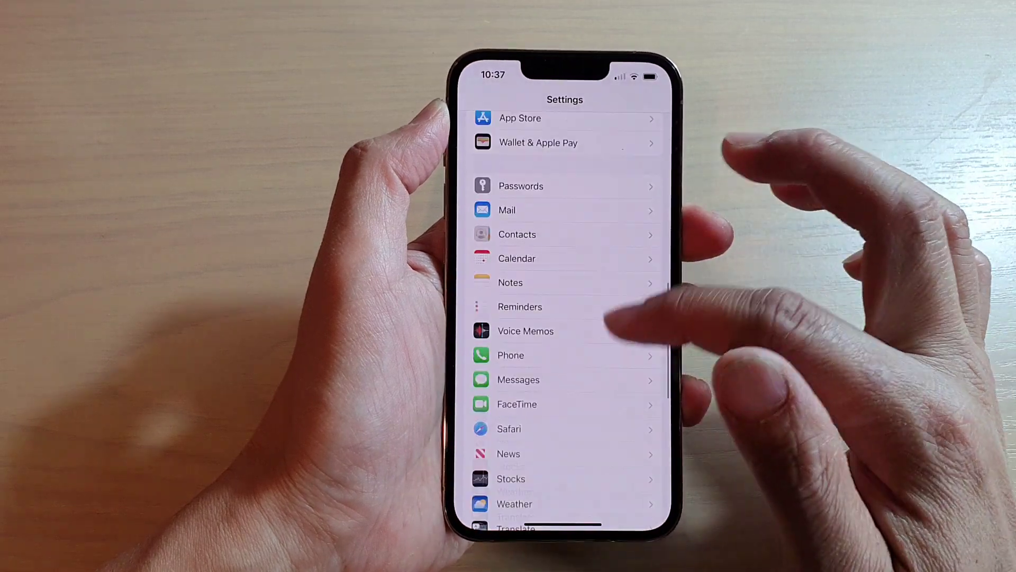
scroll(564, 318, up, 5)
scroll(619, 277, up, 3)
scroll(615, 294, up, 3)
scroll(611, 310, up, 3)
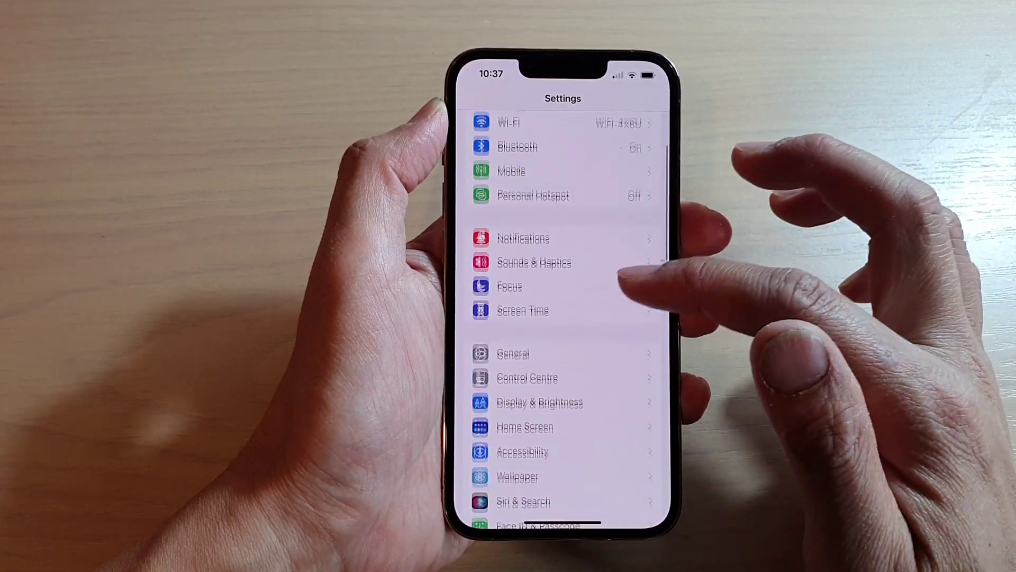
scroll(608, 325, up, 2)
scroll(611, 341, down, 5)
scroll(615, 291, down, 5)
scroll(612, 291, down, 3)
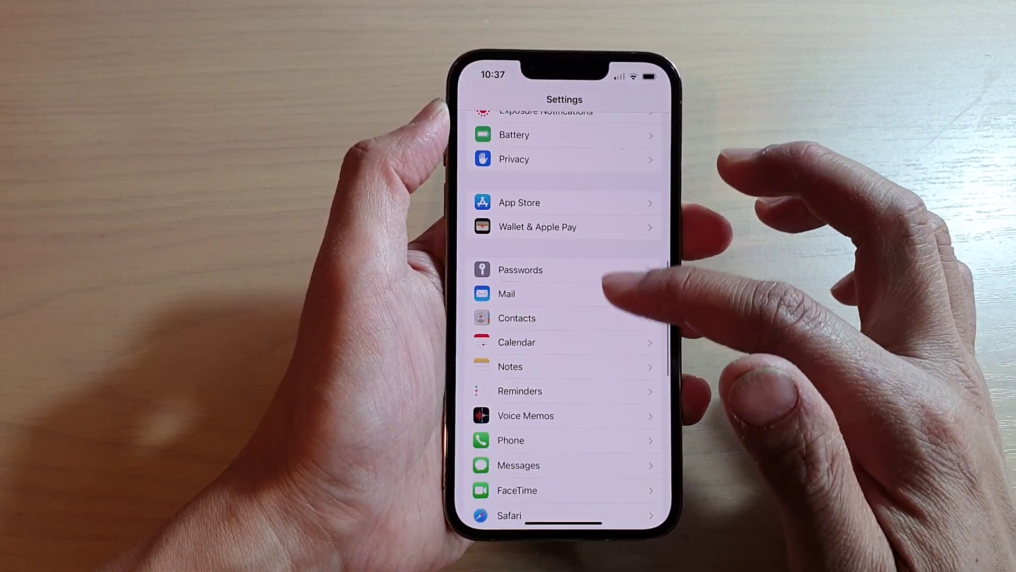
click(600, 382)
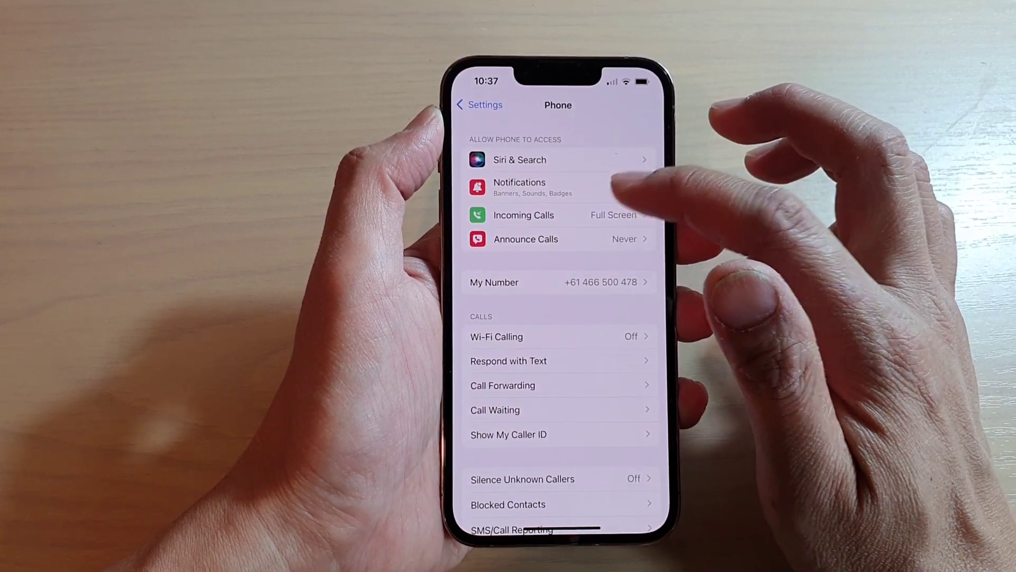
click(627, 181)
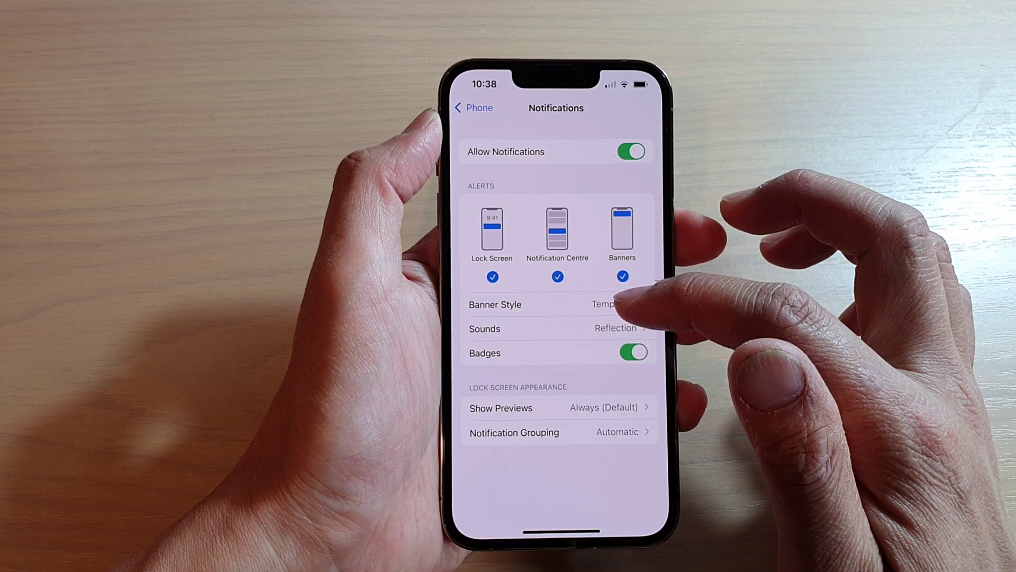
- Check the Phone app's Banner Style choices, which show Temporary selected
click(623, 305)
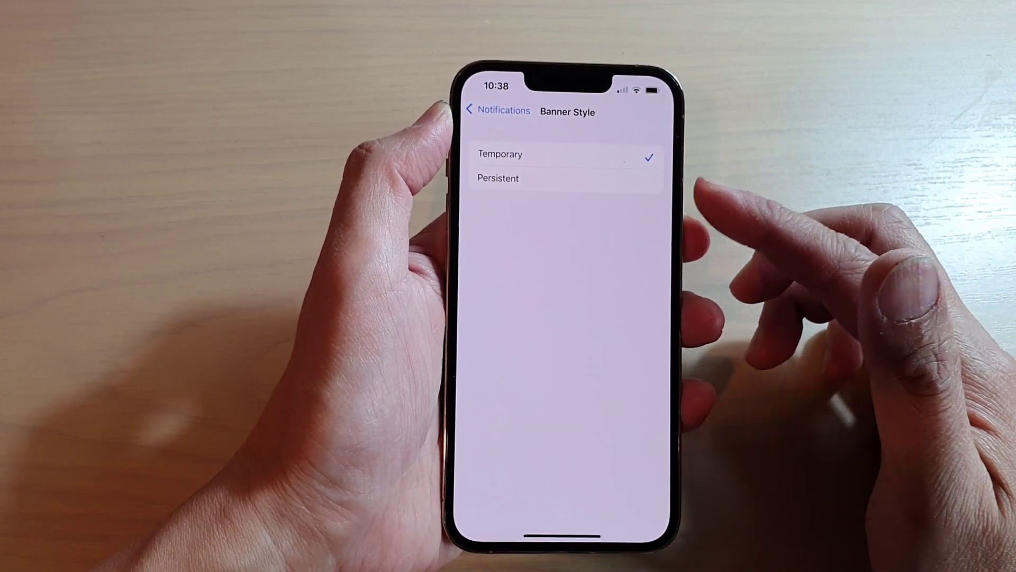
- Back out from Phone's Banner Style page to the main Settings list
click(492, 111)
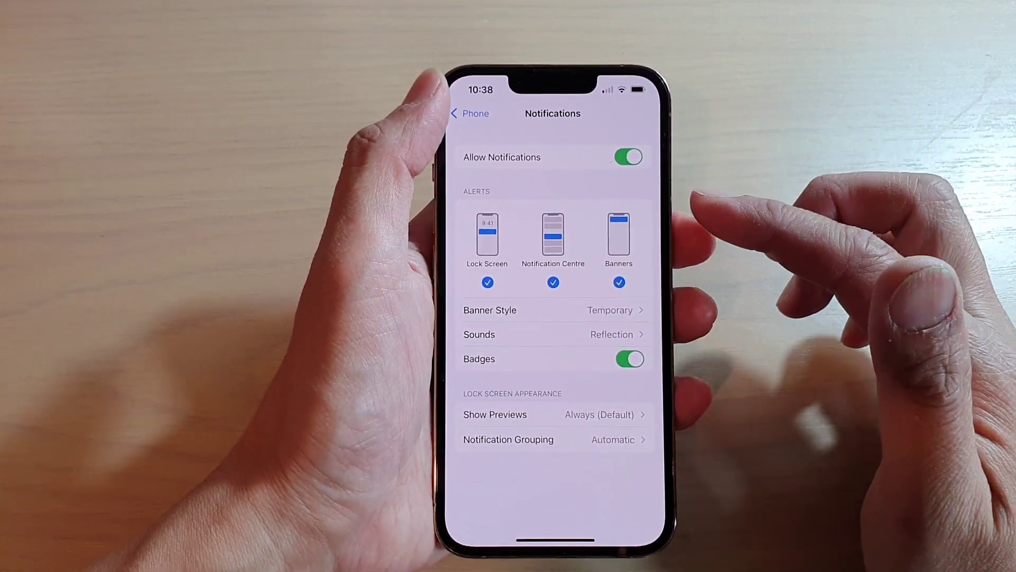
click(470, 111)
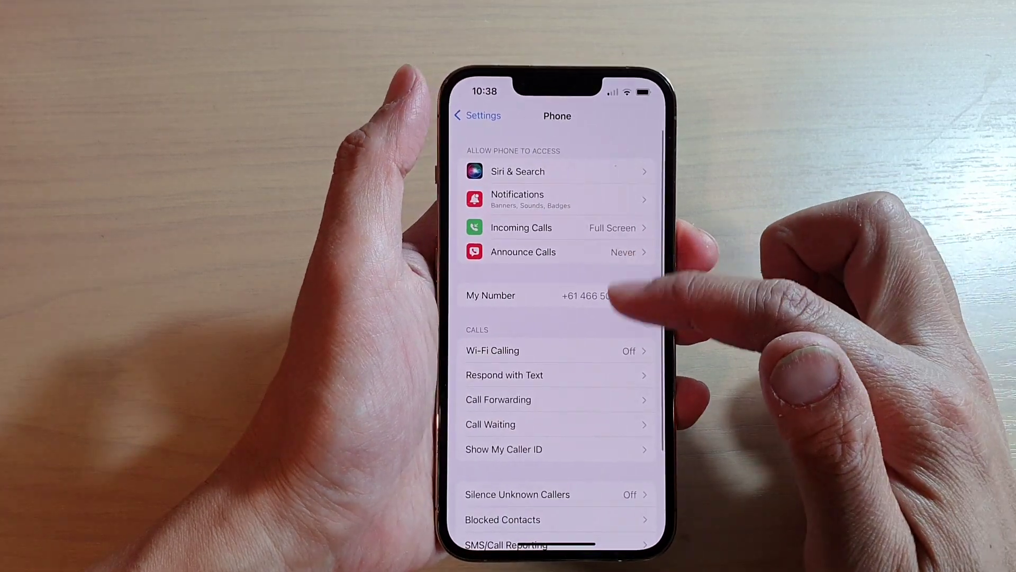
click(470, 115)
scroll(556, 318, up, 3)
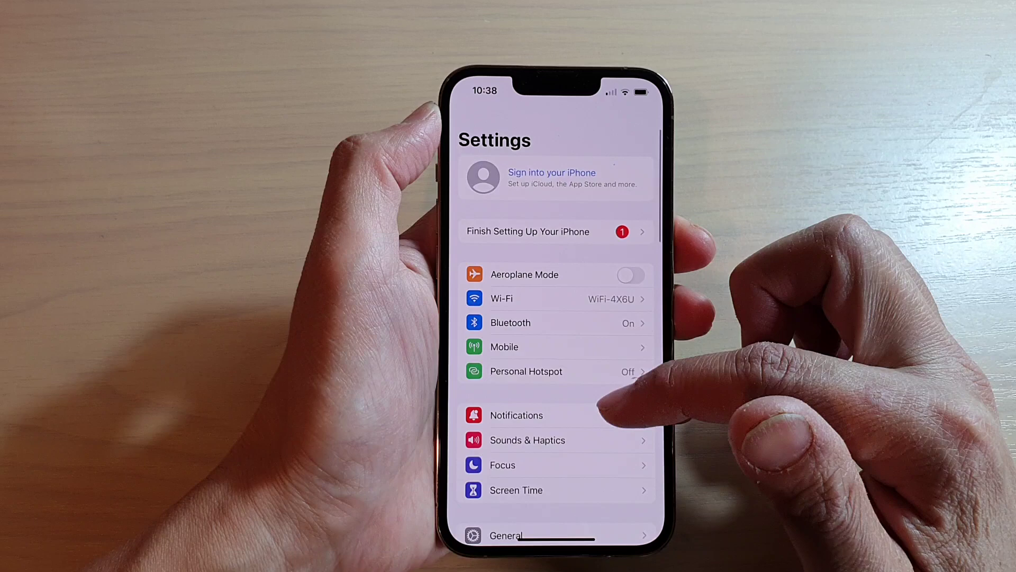
- Open the Notifications page listing every app's notification style
click(604, 415)
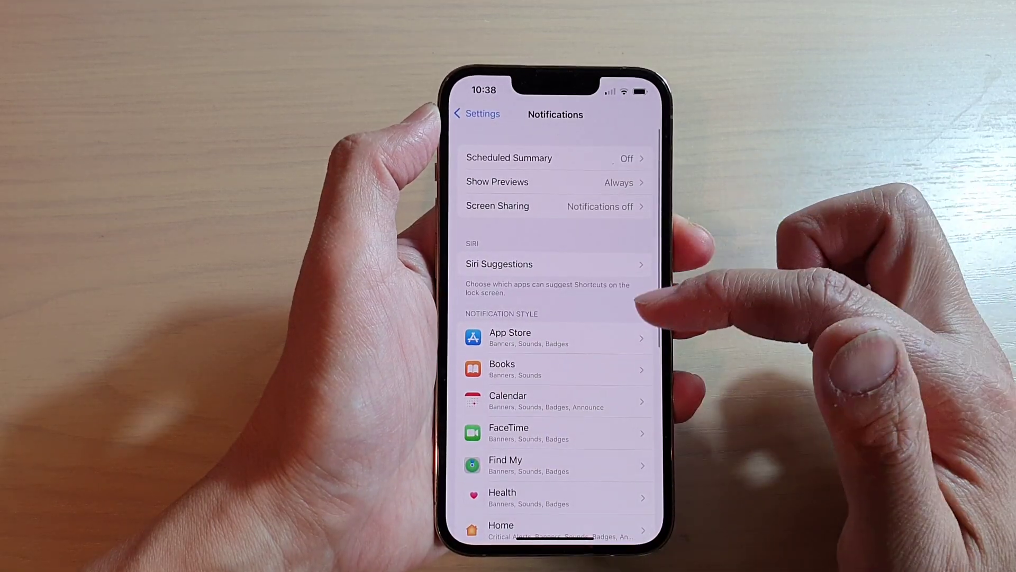